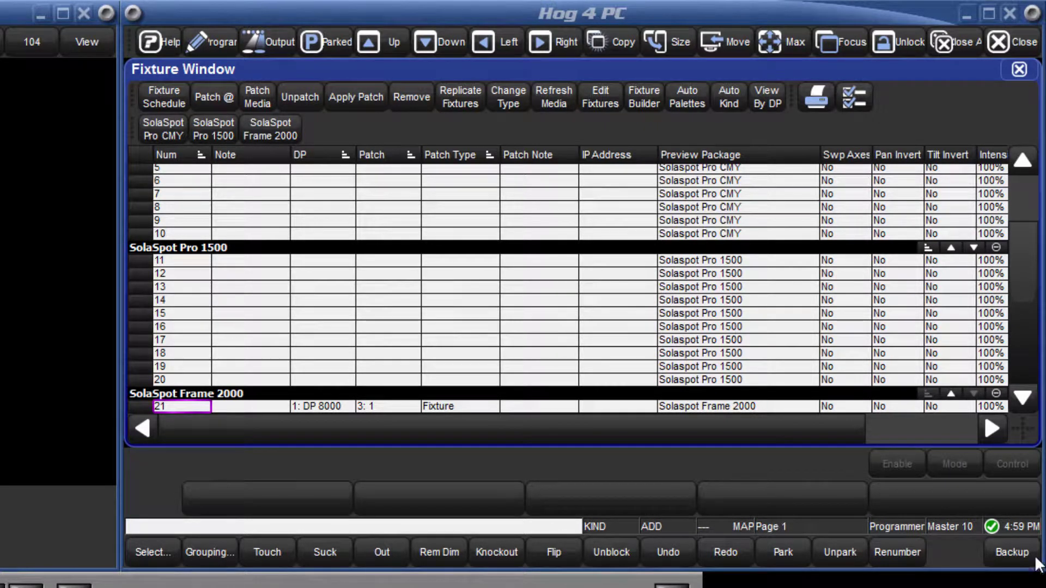
Patch SolaSpot Pro CMY 1 thru 10 at 2/4/101 with a Gap of 5.
{"action": "left_click_drag", "start_coordinate": [1028, 388], "coordinate": [1026, 325]}
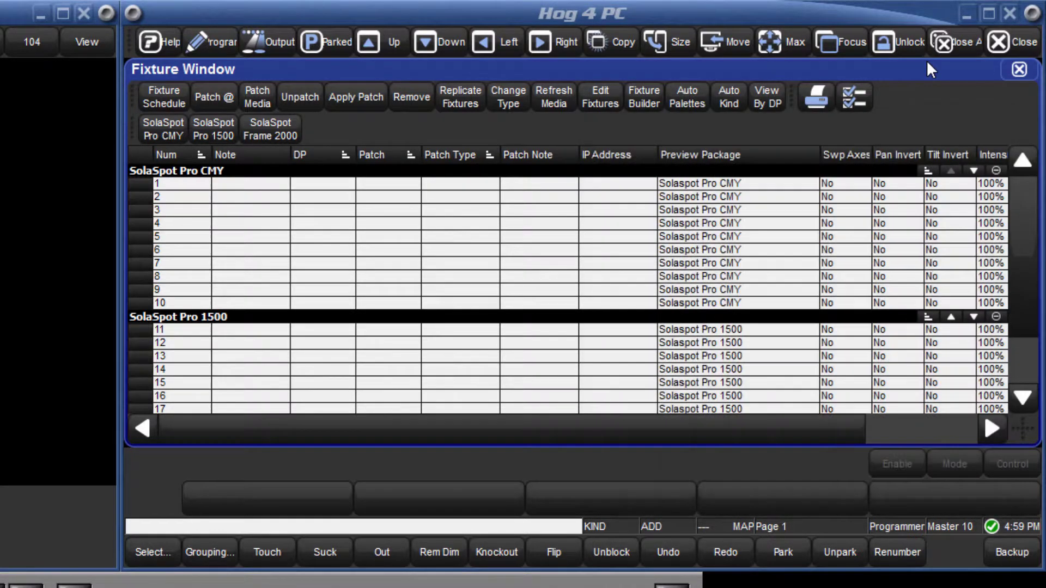
{"action": "type", "text": "10"}
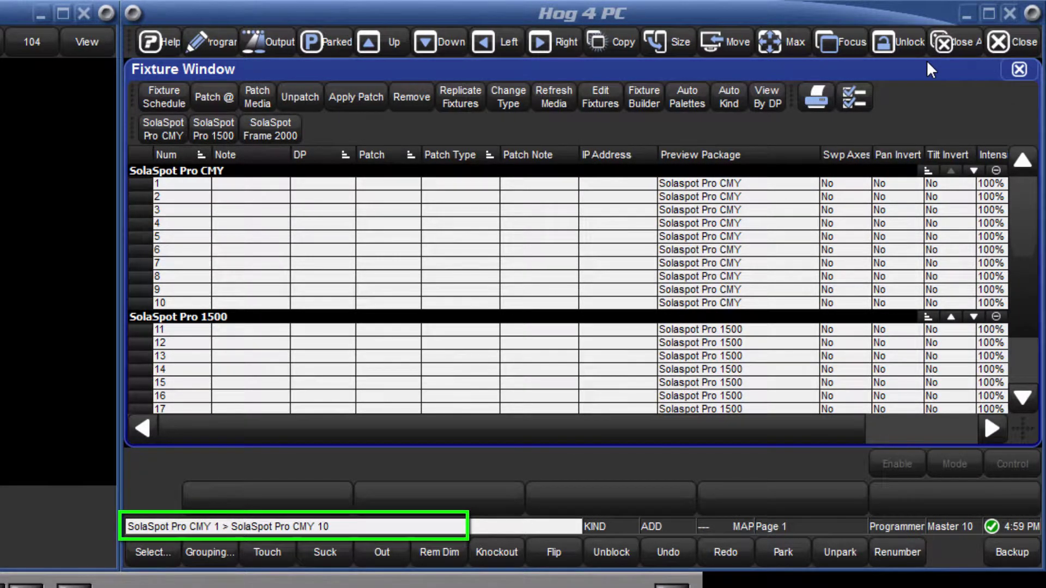
{"action": "type", "text": "@24/"}
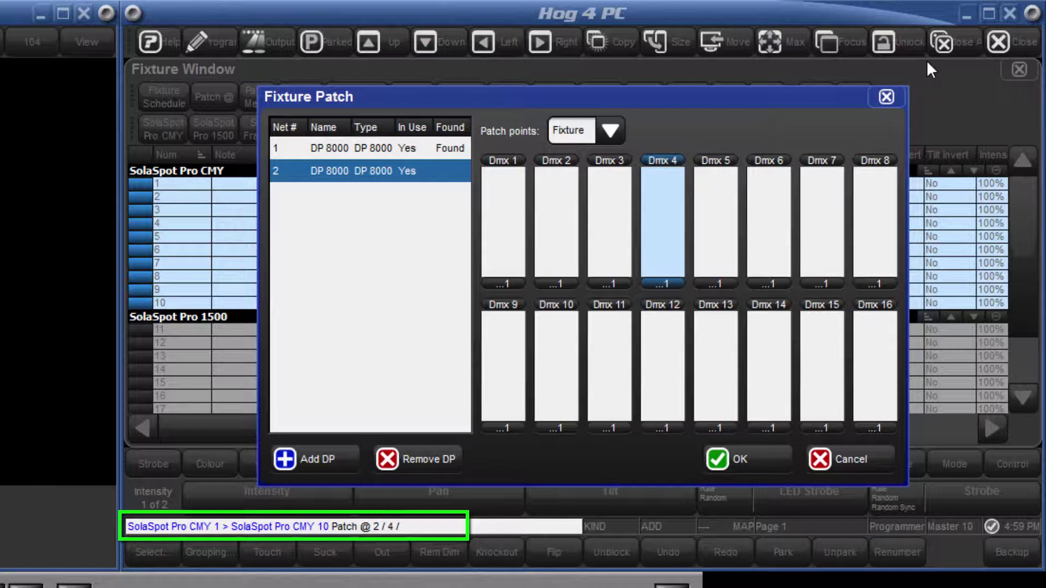
{"action": "type", "text": "101"}
{"action": "key", "text": "alt+g"}
{"action": "type", "text": "5"}
{"action": "key", "text": "Return"}
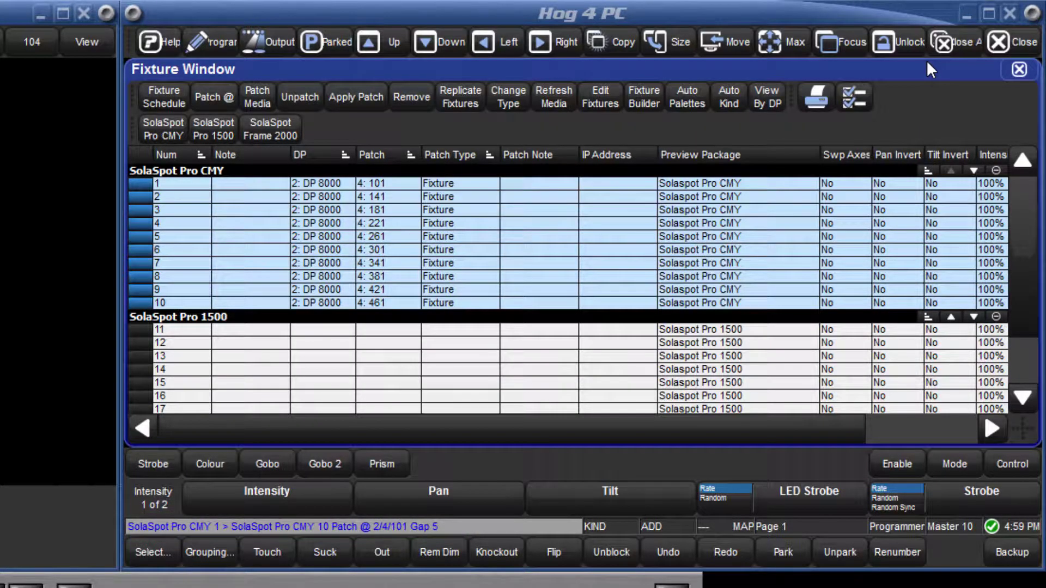
{"action": "left_click", "coordinate": [769, 99]}
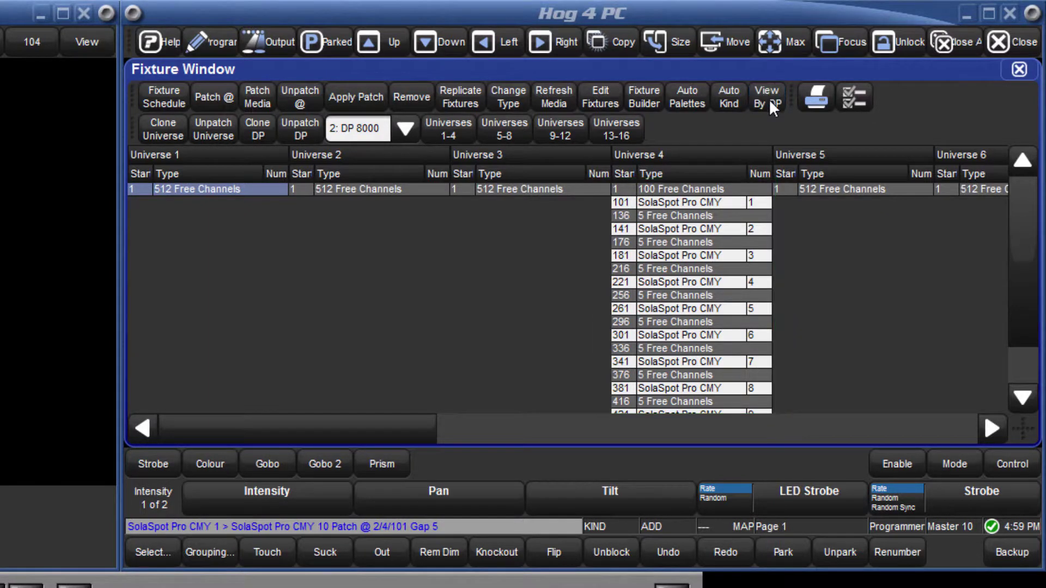
{"action": "left_click", "coordinate": [769, 99]}
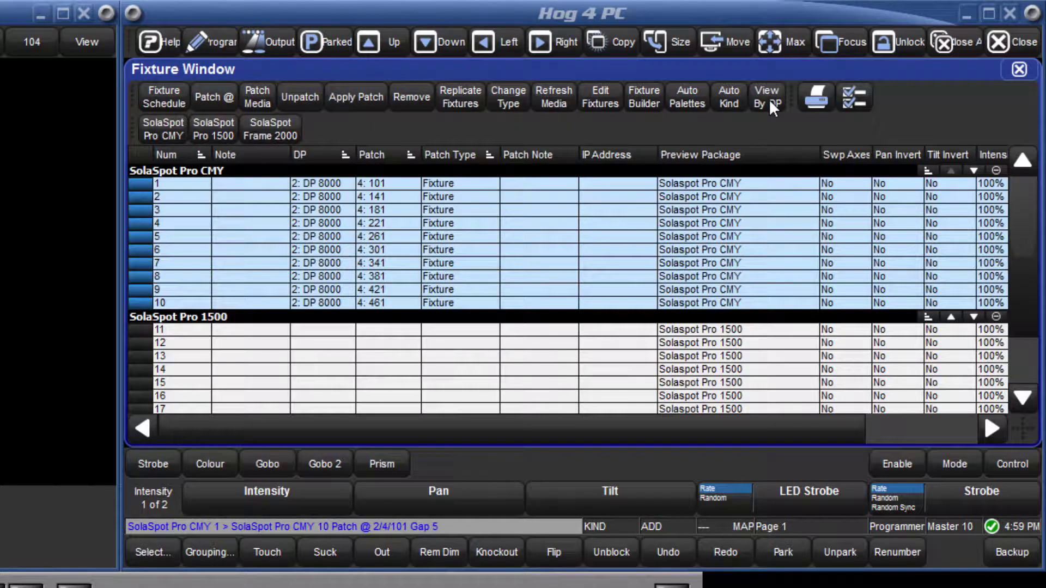
{"action": "left_click_drag", "start_coordinate": [1019, 214], "coordinate": [1023, 283]}
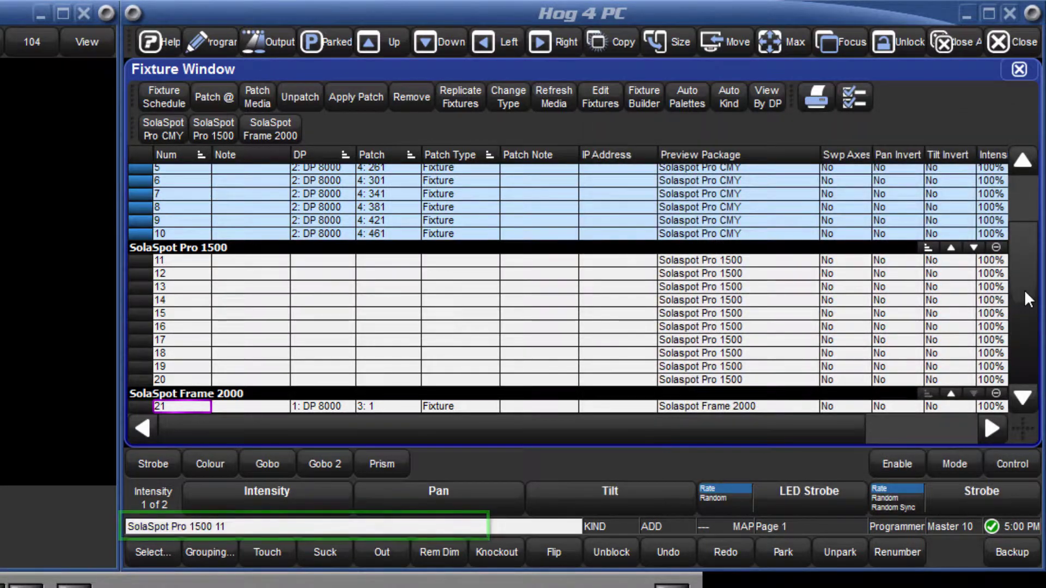
Patch SolaSpot Pro 1500 fixtures 11–20 at 1/2/201 with Offset 50.
{"action": "key", "text": "slash"}
{"action": "key", "text": "2"}
{"action": "key", "text": "0"}
{"action": "type", "text": "pot Pro 1500 20 Patch @"}
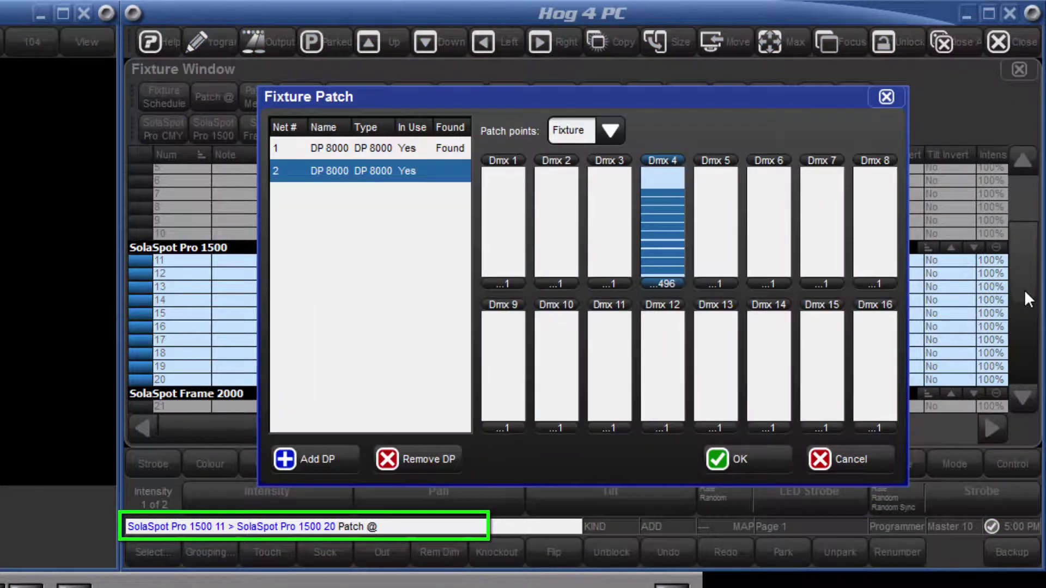
{"action": "type", "text": "2/"}
{"action": "type", "text": "20"}
{"action": "key", "text": "slash"}
{"action": "key", "text": "slash"}
{"action": "type", "text": "5"}
{"action": "type", "text": "0"}
{"action": "key", "text": "Return"}
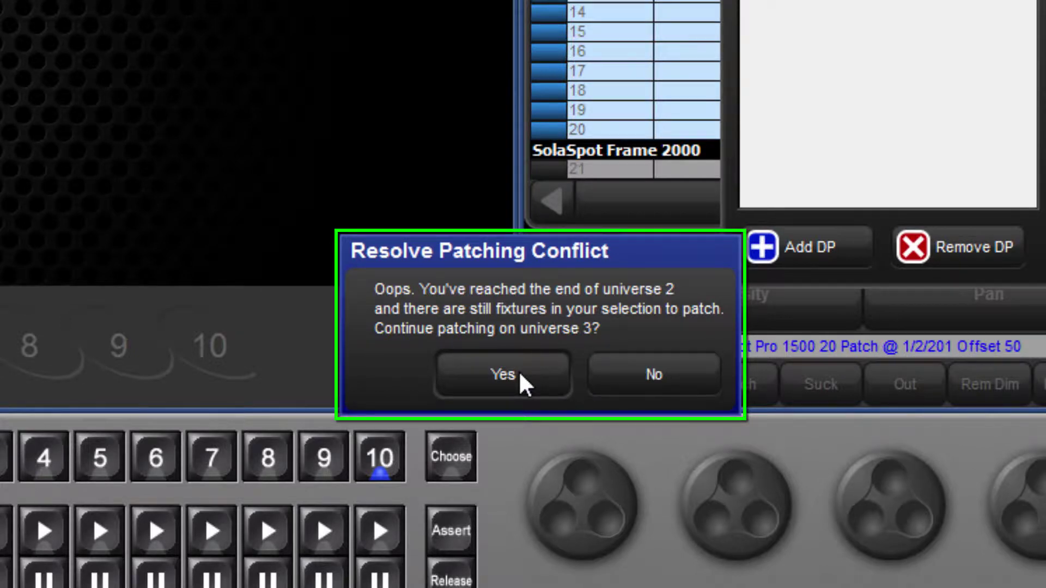
Continue the patch onto universe 3 and unpatch conflicting fixture 21.
{"action": "left_click", "coordinate": [520, 374]}
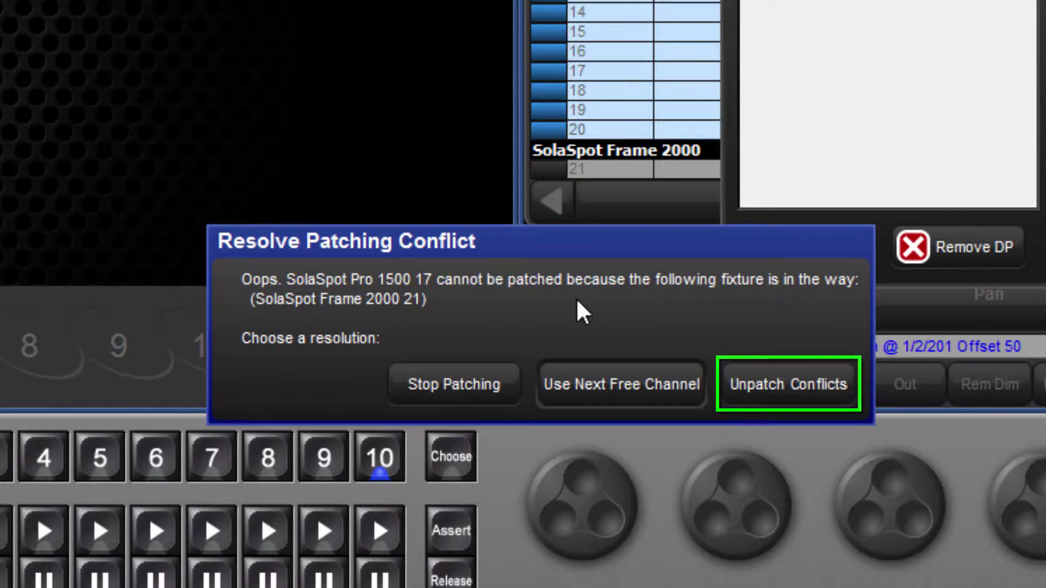
{"action": "left_click", "coordinate": [782, 376]}
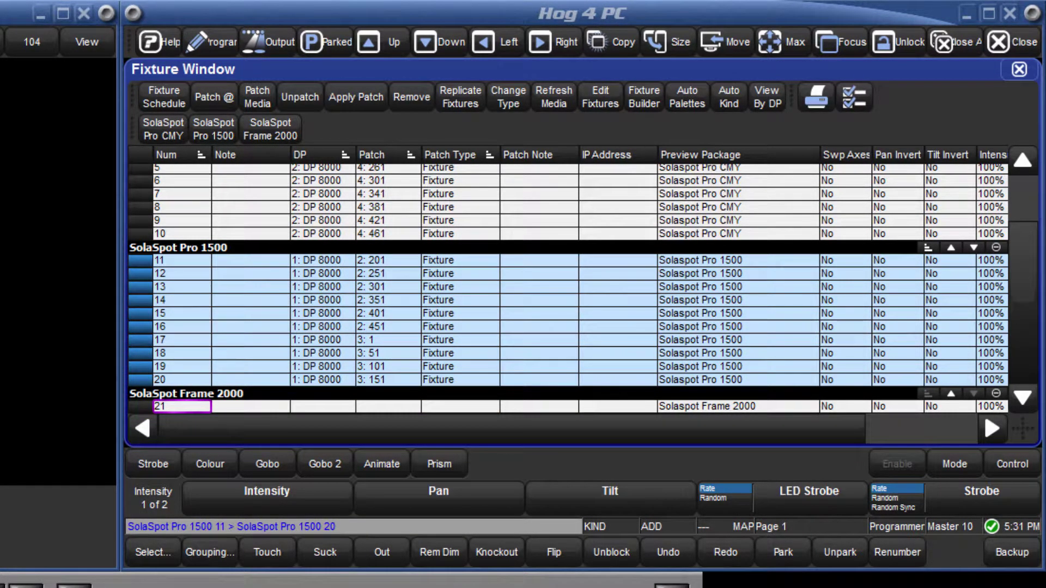
Clear the command line, narrow the fixture window and show the Group Directory beside it.
{"action": "key", "text": "ctrl+BackSpace"}
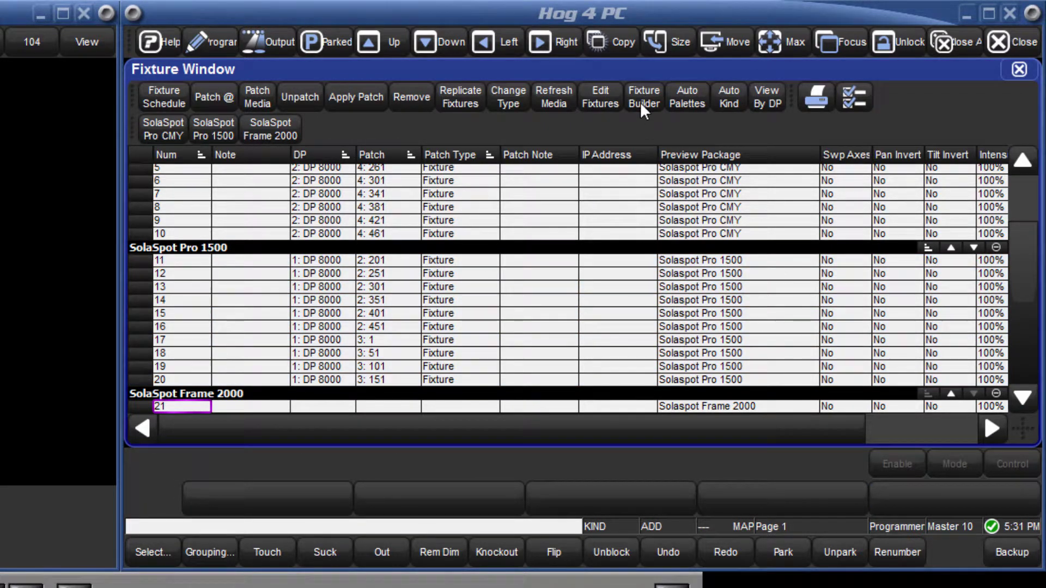
{"action": "left_click", "coordinate": [676, 50]}
{"action": "left_click", "coordinate": [535, 415]}
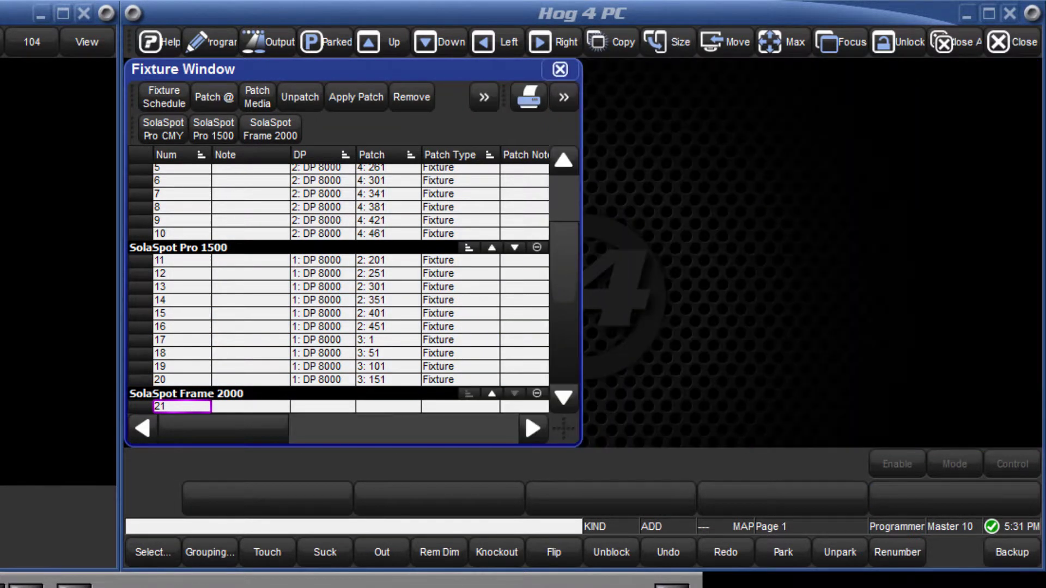
{"action": "key", "text": "g"}
Set the note of fixtures 1–10 to 'DS Truss'.
{"action": "scroll", "coordinate": [275, 326], "scroll_direction": "up", "scroll_amount": 3}
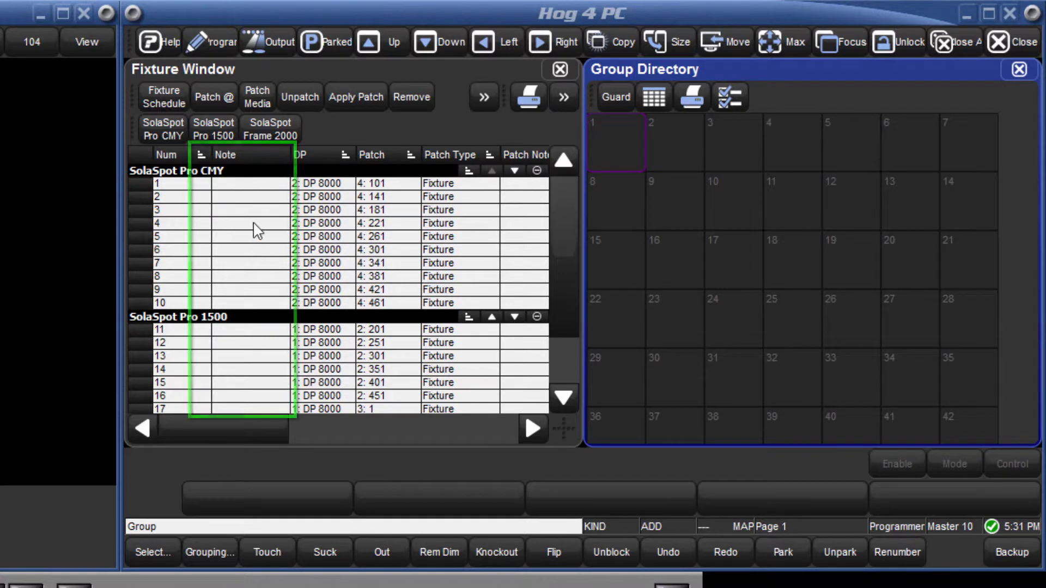
{"action": "left_click", "coordinate": [248, 182]}
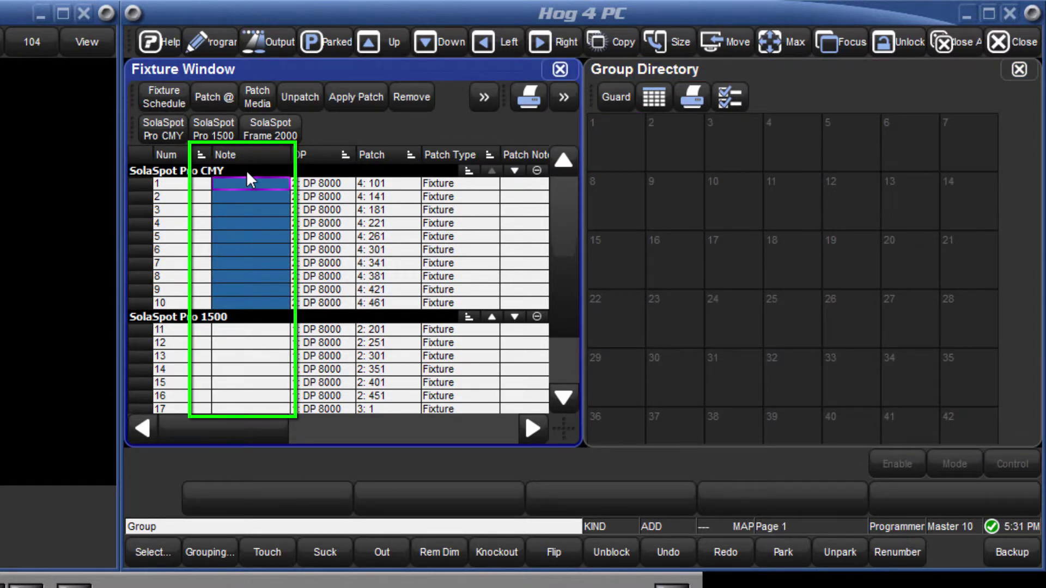
{"action": "left_click", "coordinate": [248, 175]}
{"action": "type", "text": "DS Trus"}
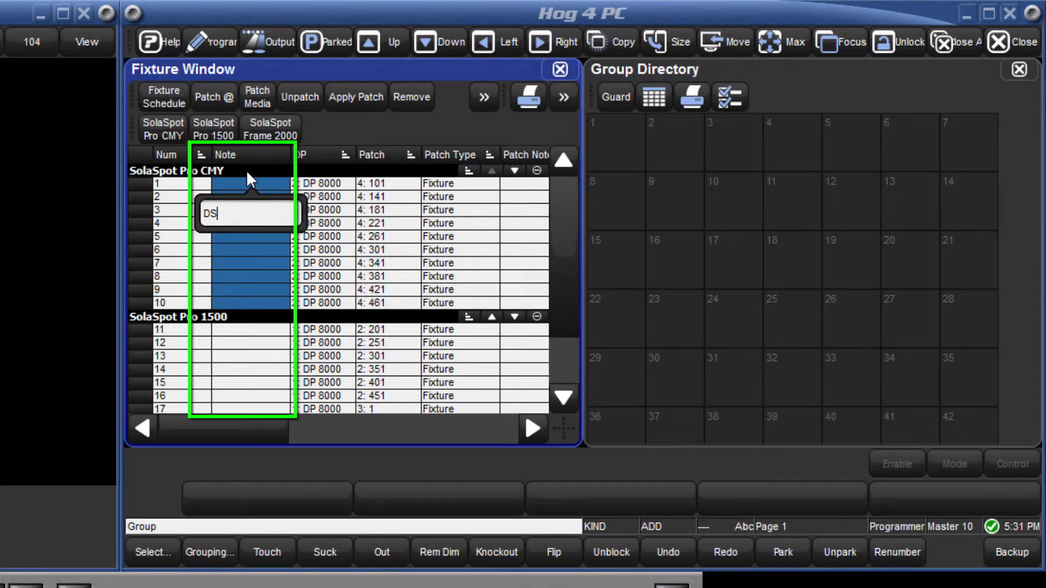
{"action": "type", "text": "s"}
{"action": "key", "text": "Return"}
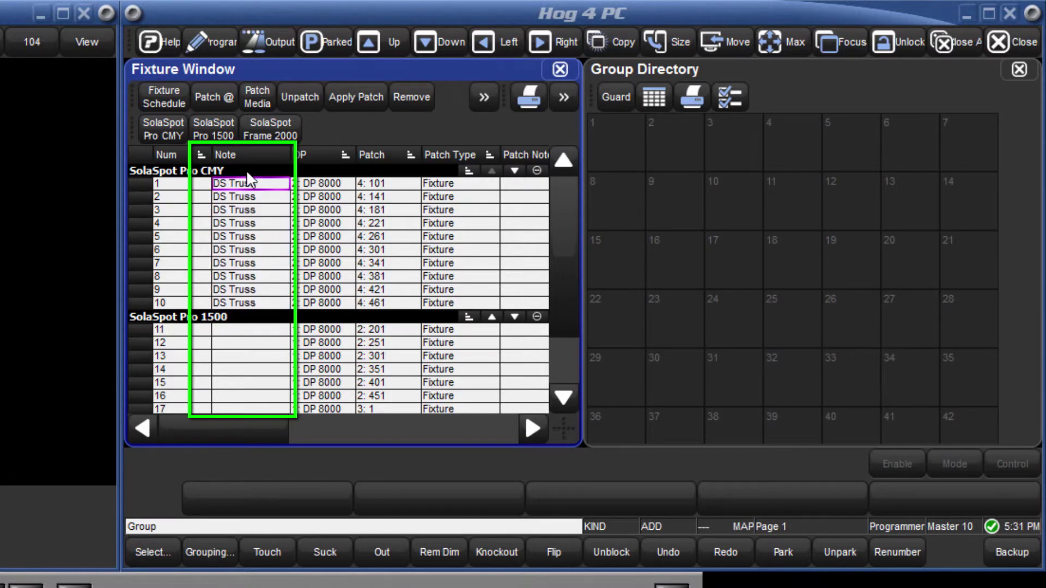
Set the note of fixtures 11–20 to 'US Truss'.
{"action": "scroll", "coordinate": [247, 170], "scroll_direction": "down", "scroll_amount": 3}
{"action": "left_click_drag", "start_coordinate": [248, 260], "coordinate": [249, 380]}
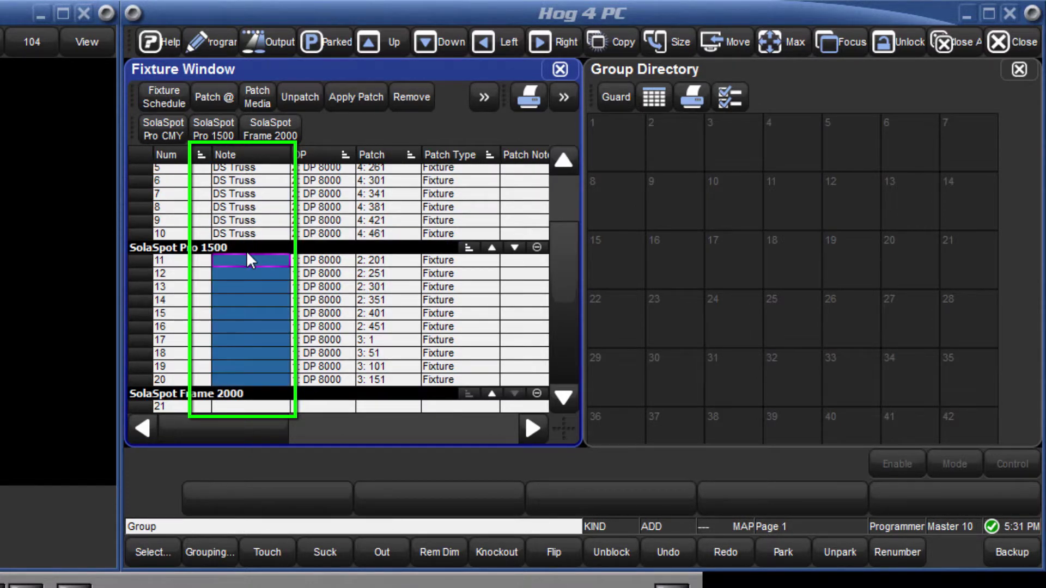
{"action": "left_click", "coordinate": [247, 254]}
{"action": "type", "text": "US T"}
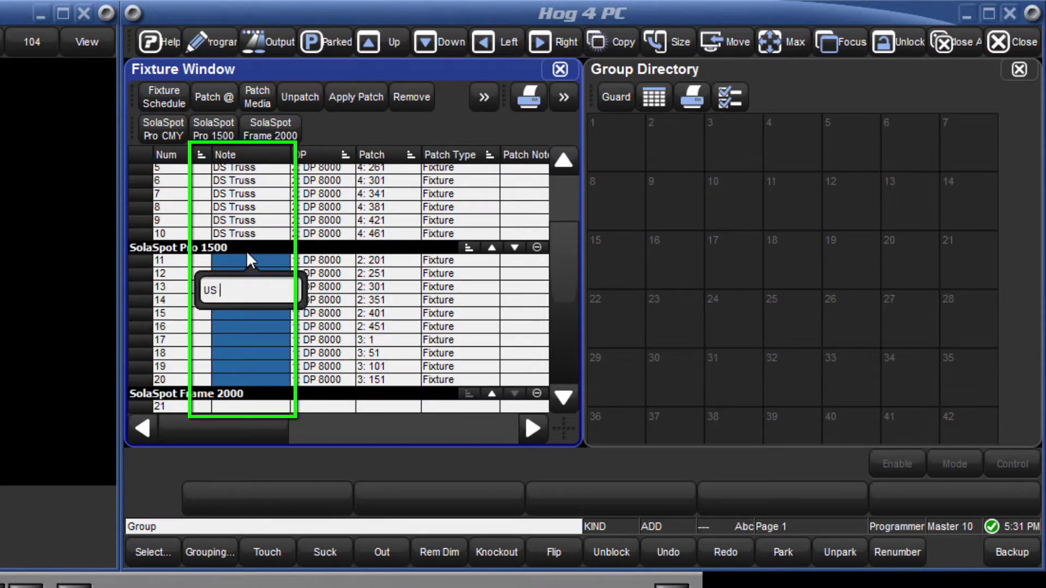
{"action": "type", "text": "russ"}
{"action": "key", "text": "Return"}
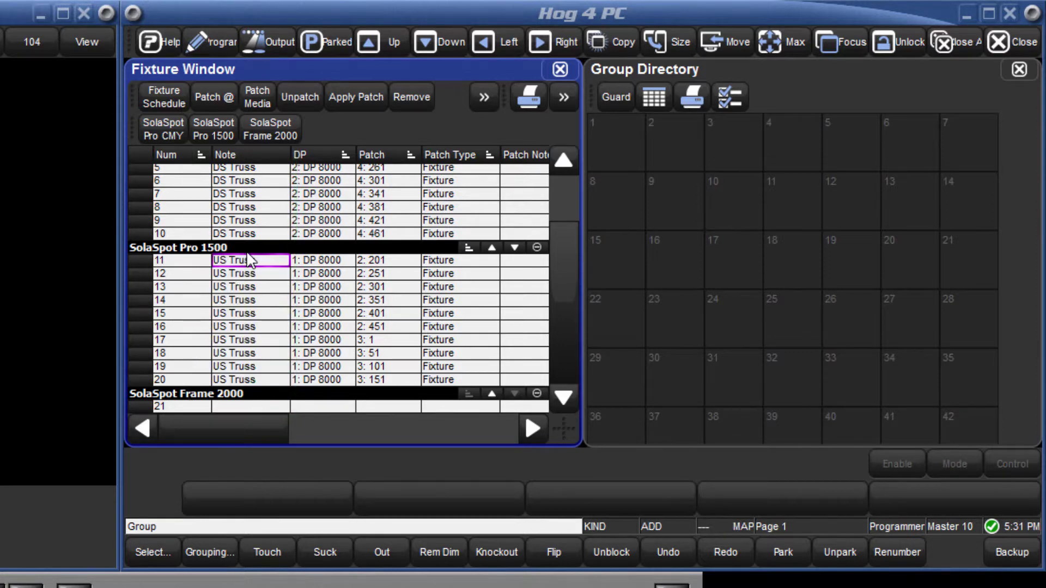
Generate groups and palettes with Auto Palettes and dismiss the success message.
{"action": "left_click", "coordinate": [479, 100]}
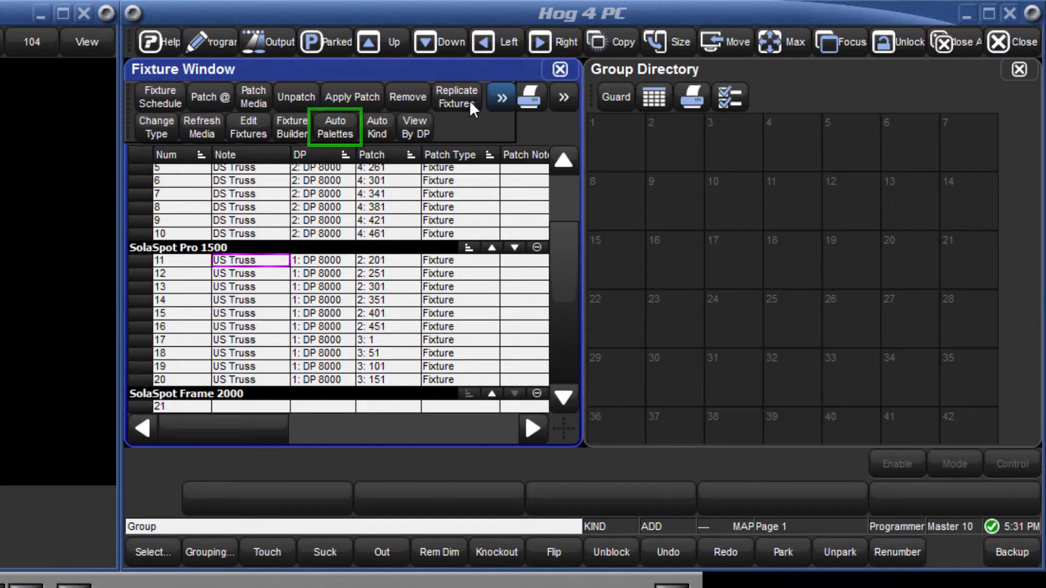
{"action": "left_click", "coordinate": [336, 125]}
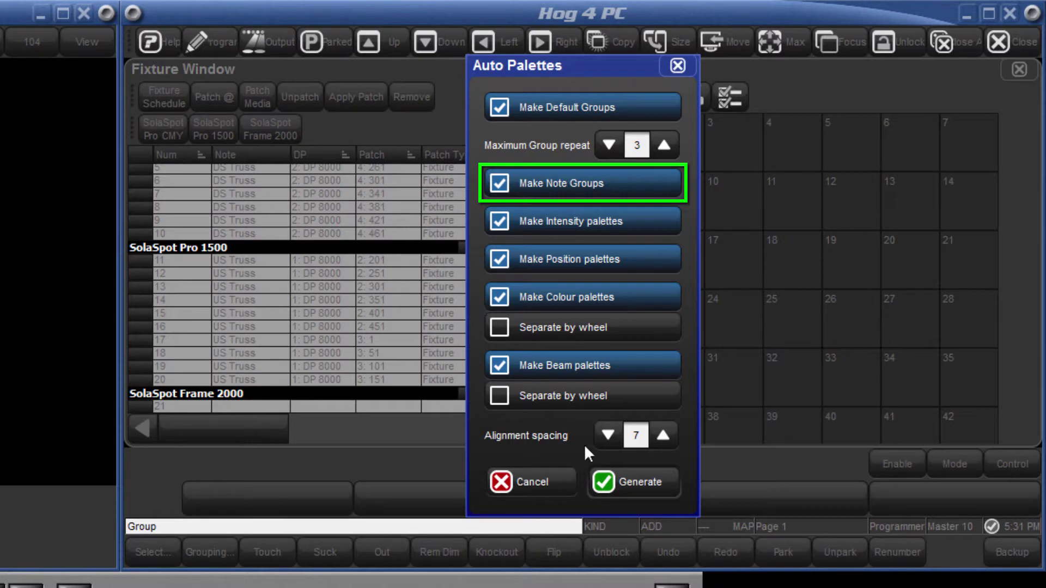
{"action": "left_click", "coordinate": [617, 487]}
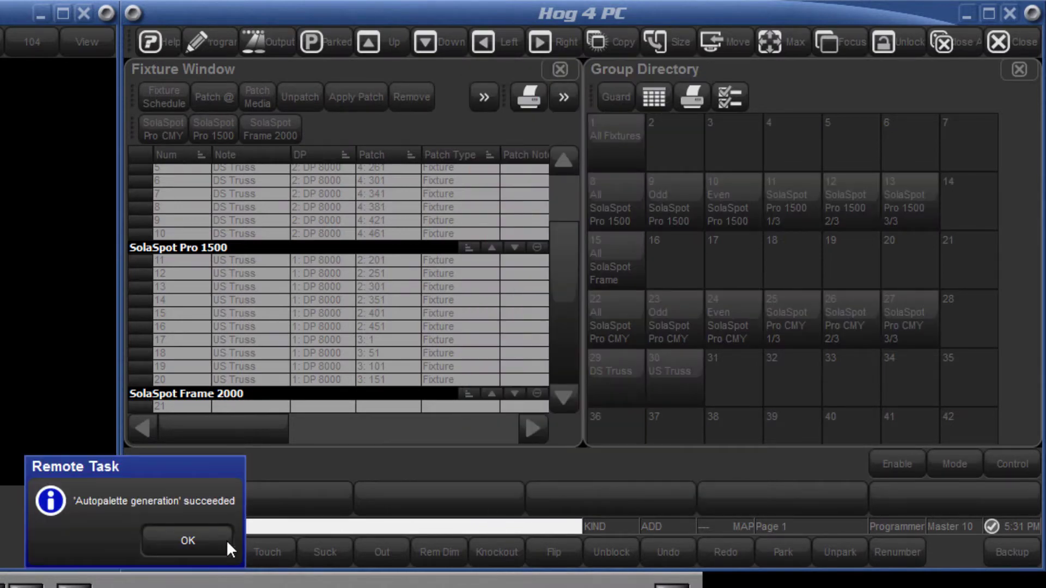
{"action": "left_click", "coordinate": [217, 542]}
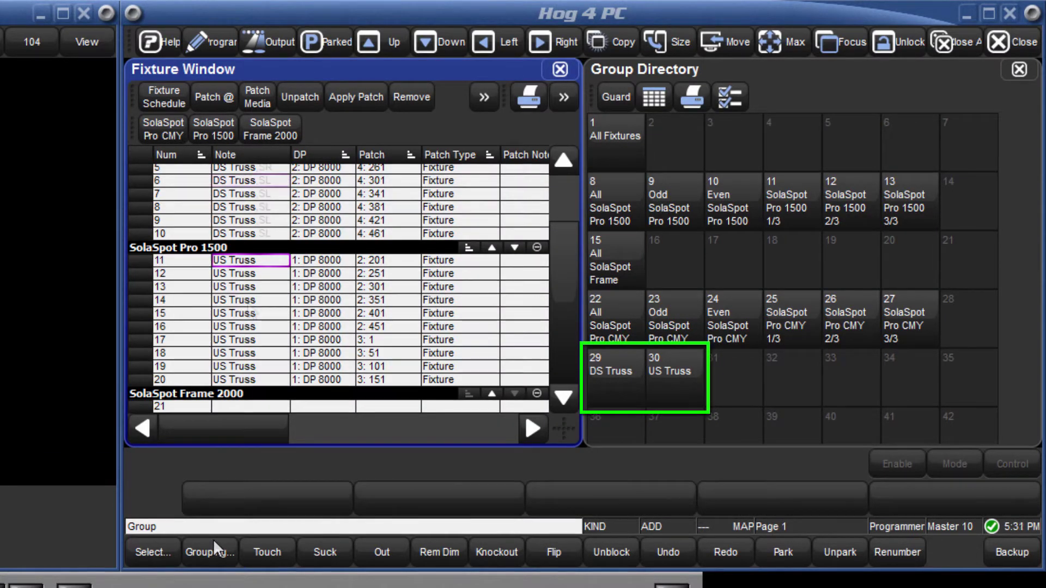
Append SR to the notes of fixtures 11–15, making them 'US Truss,SR'.
{"action": "left_click_drag", "start_coordinate": [234, 261], "coordinate": [250, 319]}
{"action": "left_click", "coordinate": [248, 312]}
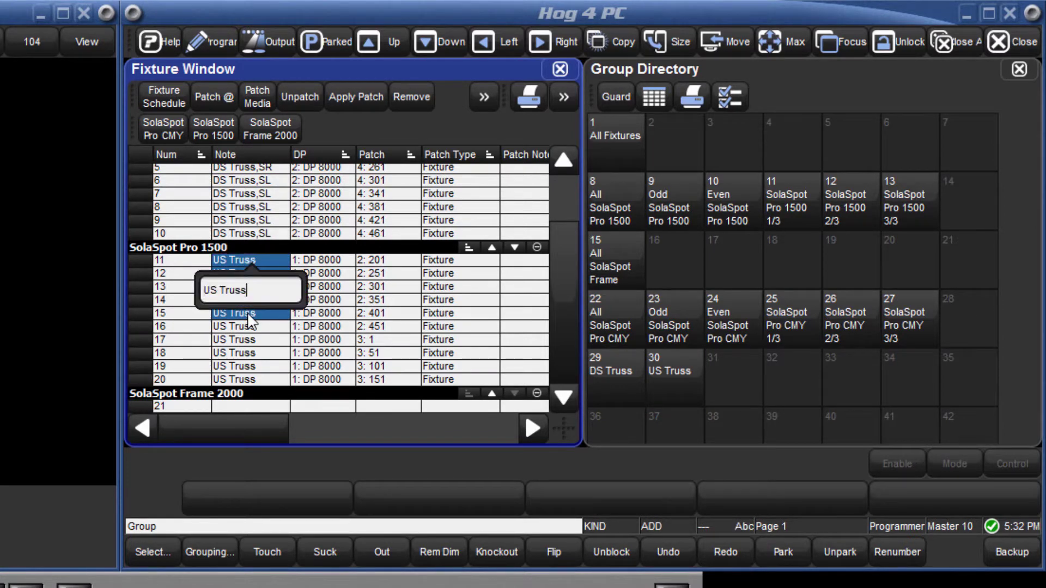
{"action": "type", "text": "SR"}
{"action": "key", "text": "Return"}
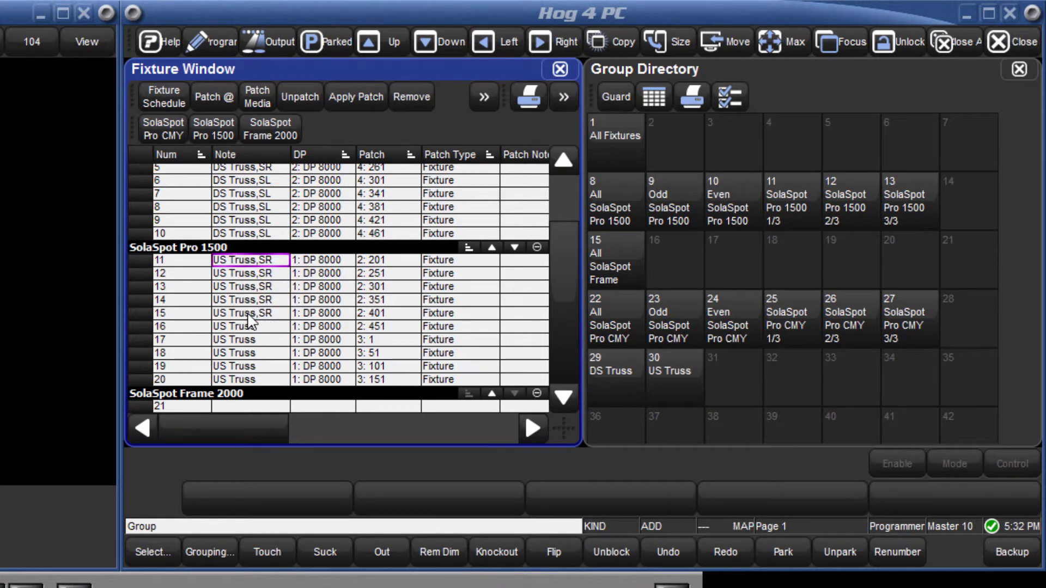
Append SL to the notes of fixtures 16–20, making them 'US Truss,SL'.
{"action": "left_click_drag", "start_coordinate": [249, 325], "coordinate": [247, 375]}
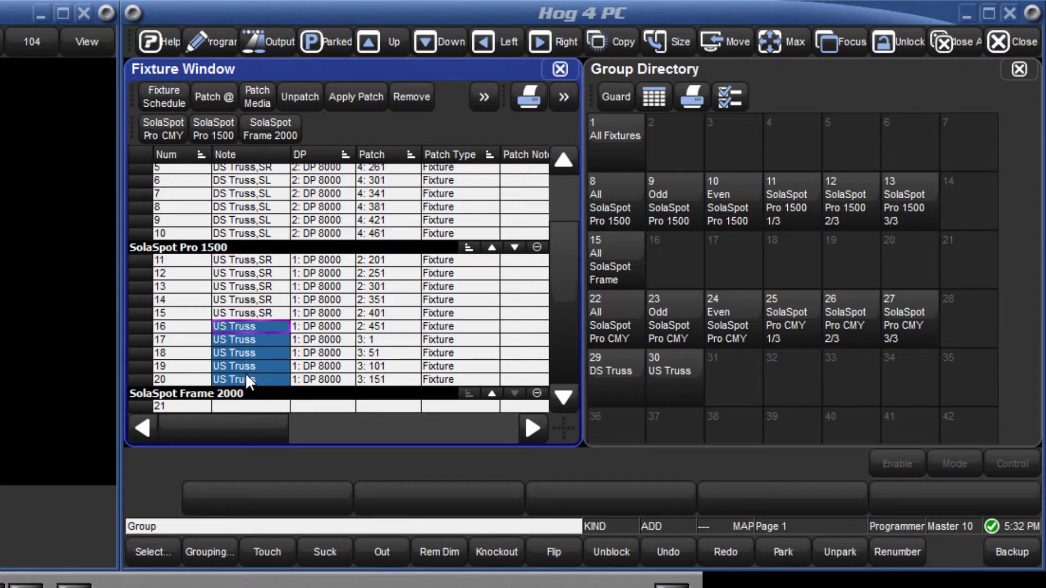
{"action": "left_click", "coordinate": [246, 376]}
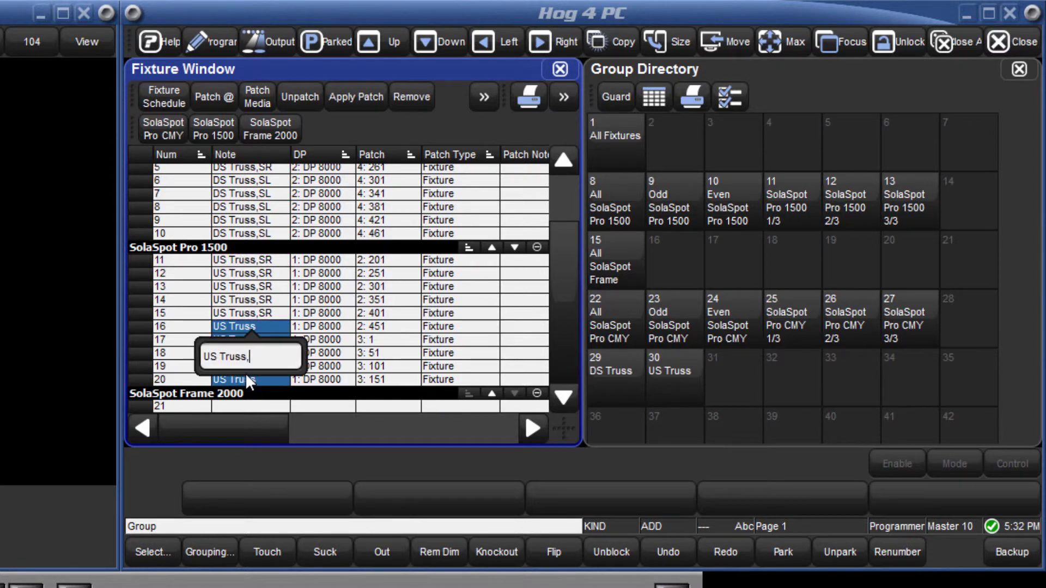
{"action": "type", "text": "SL"}
{"action": "key", "text": "Return"}
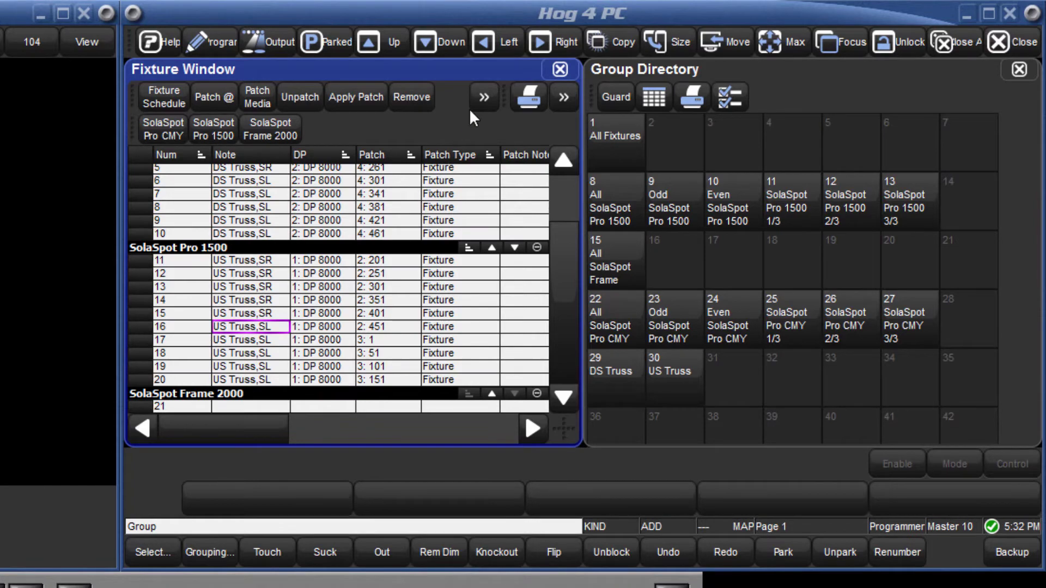
{"action": "left_click", "coordinate": [483, 97]}
Regenerate auto groups, adding SL (30), SR (31) and US Truss (32).
{"action": "left_click", "coordinate": [339, 133]}
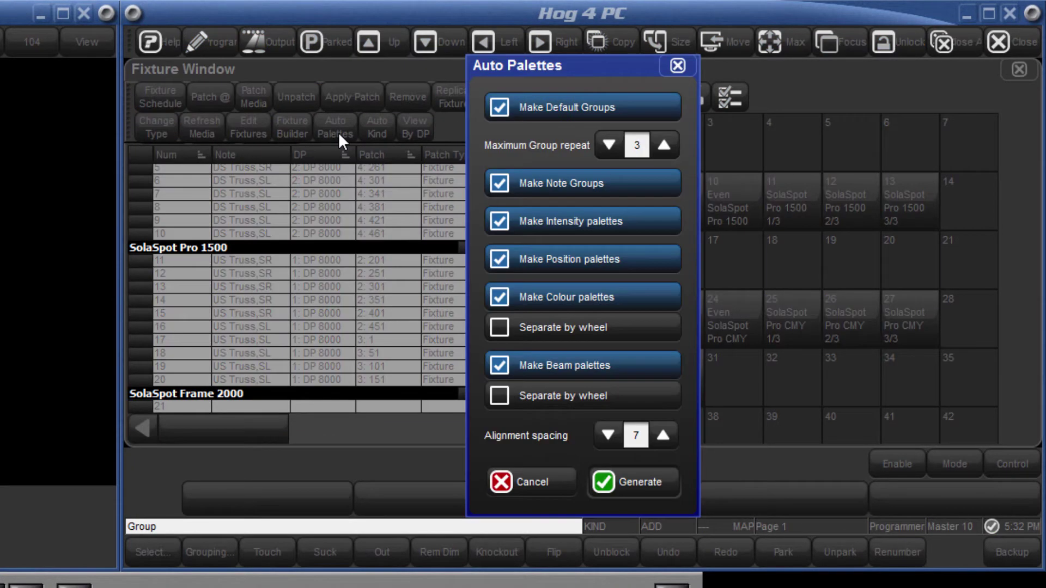
{"action": "left_click", "coordinate": [631, 481]}
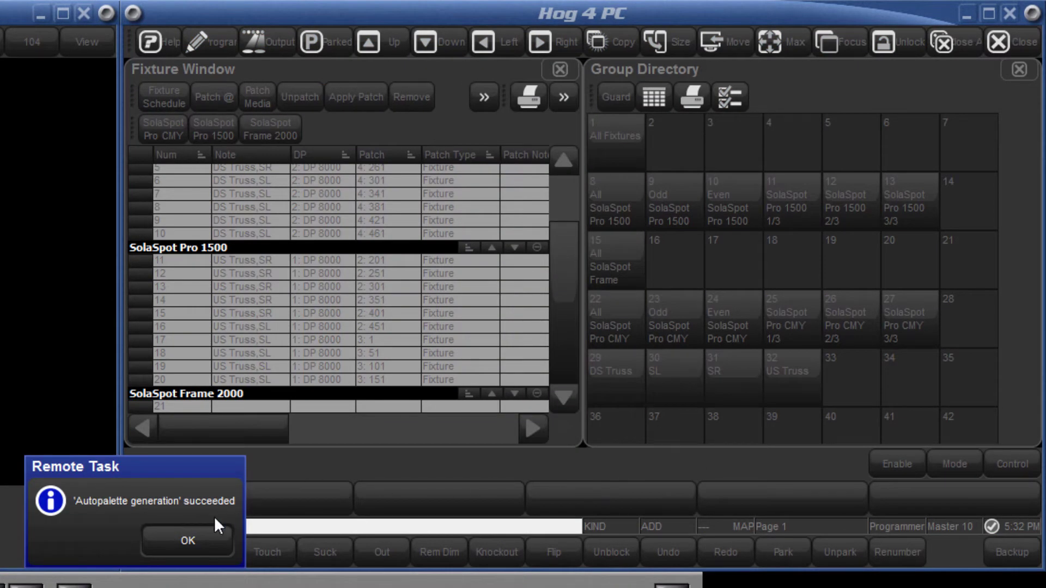
{"action": "left_click", "coordinate": [203, 534]}
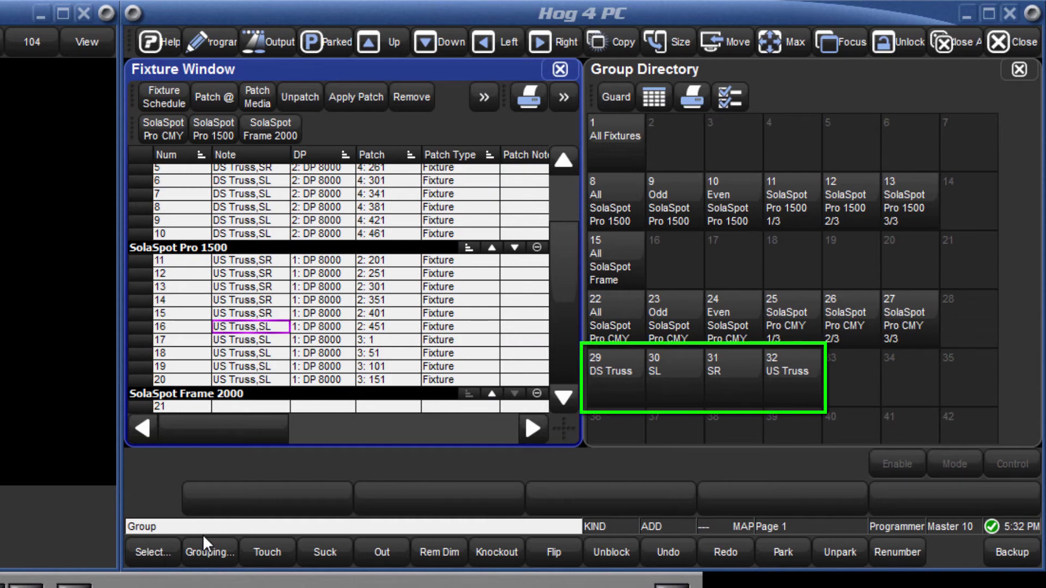